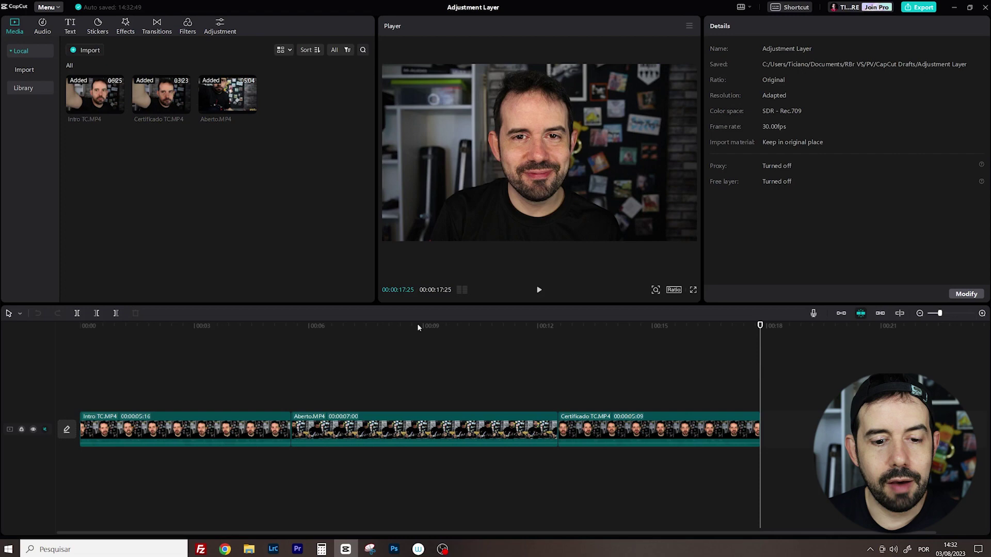
- Preview the Intro TC, Aberto and Certificado clips by selecting them and scrubbing the playhead
click(208, 422)
click(393, 433)
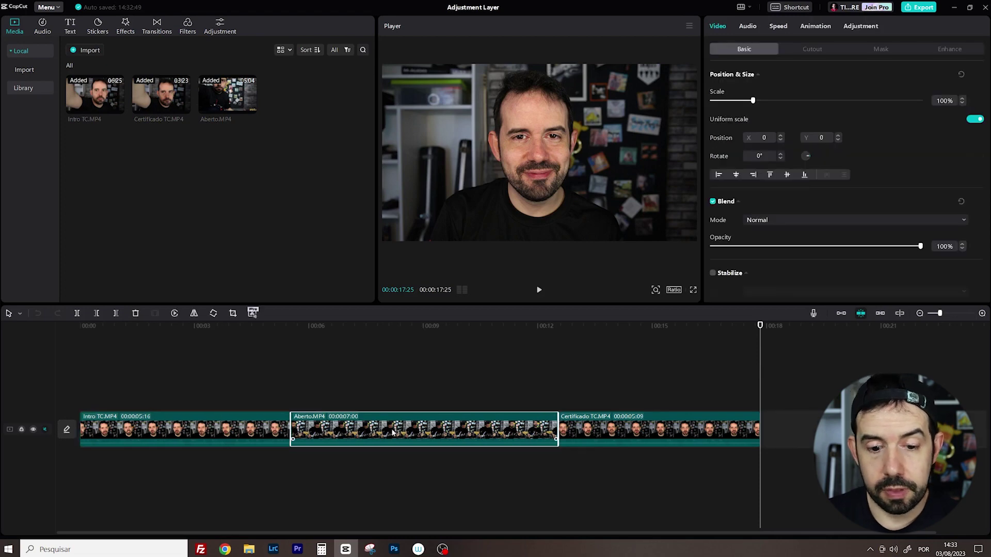
click(719, 418)
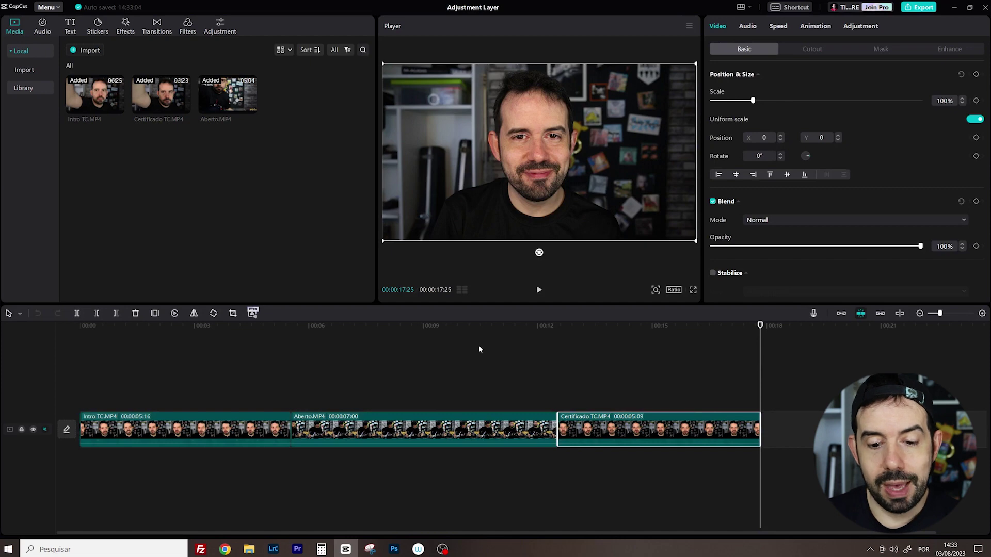
drag(191, 354, 217, 353)
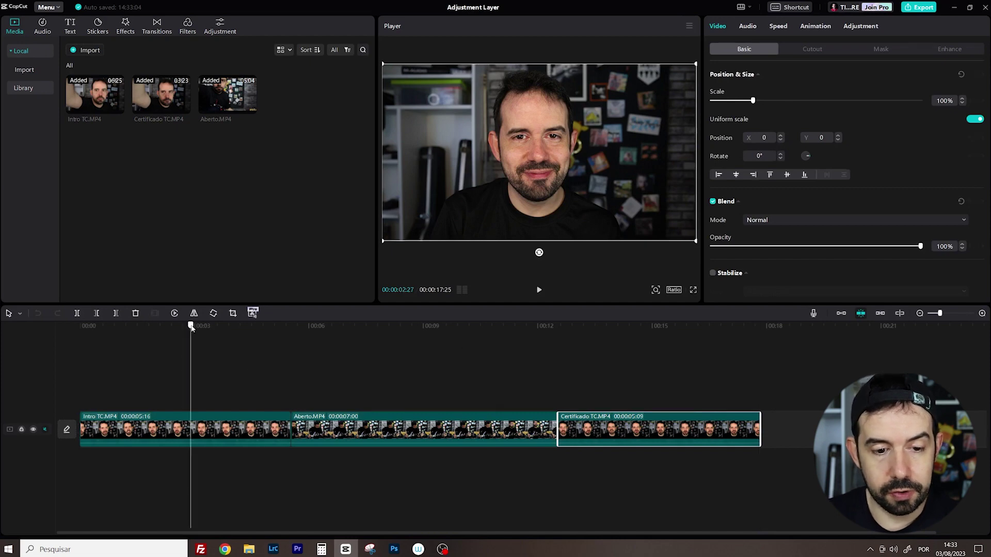
click(717, 331)
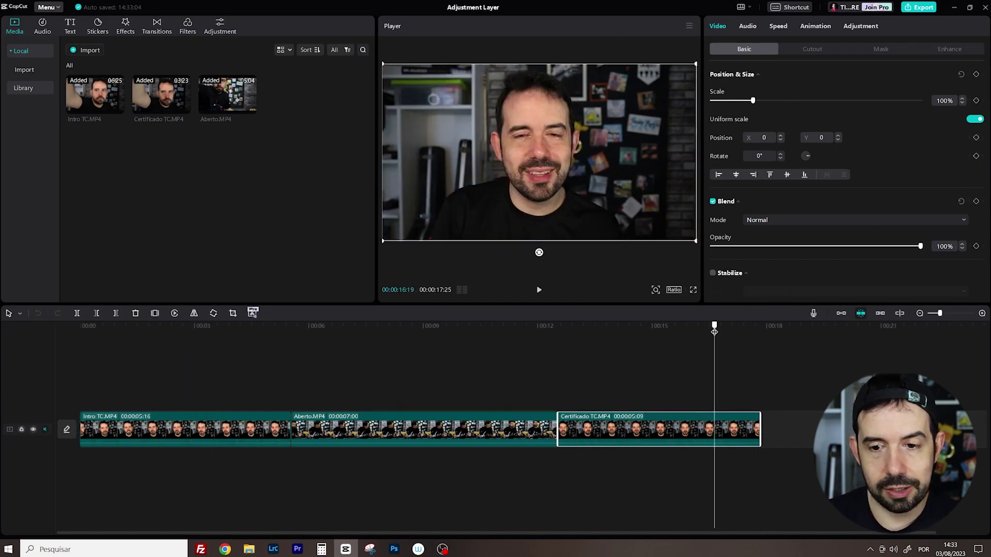
click(387, 333)
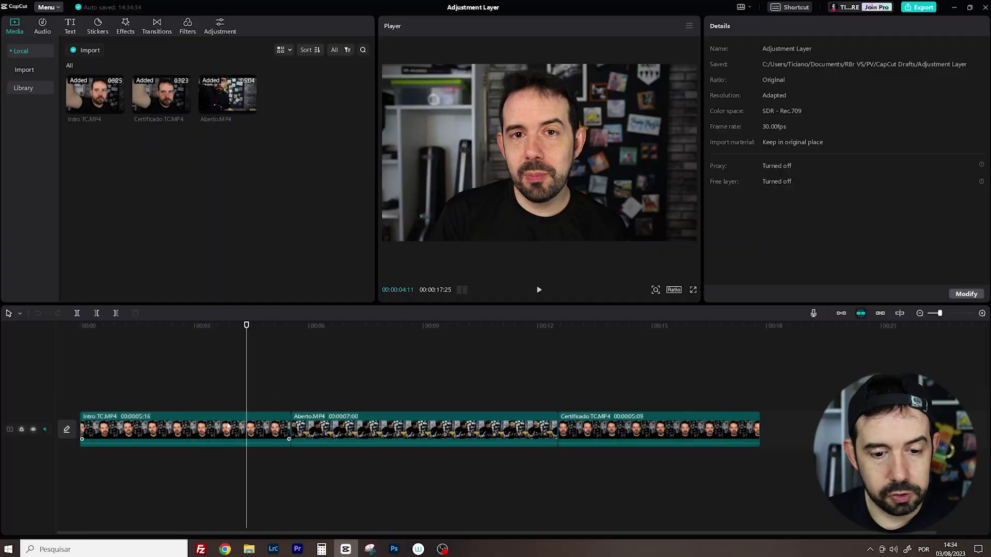
- In Intro TC's adjustment settings, lift the shadows to 15 and add slight sharpening
click(227, 428)
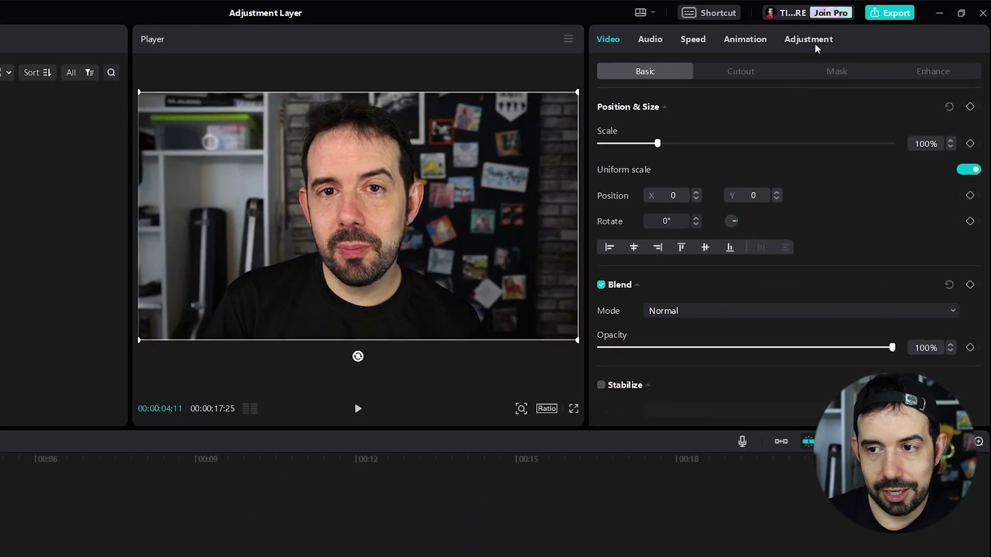
click(862, 29)
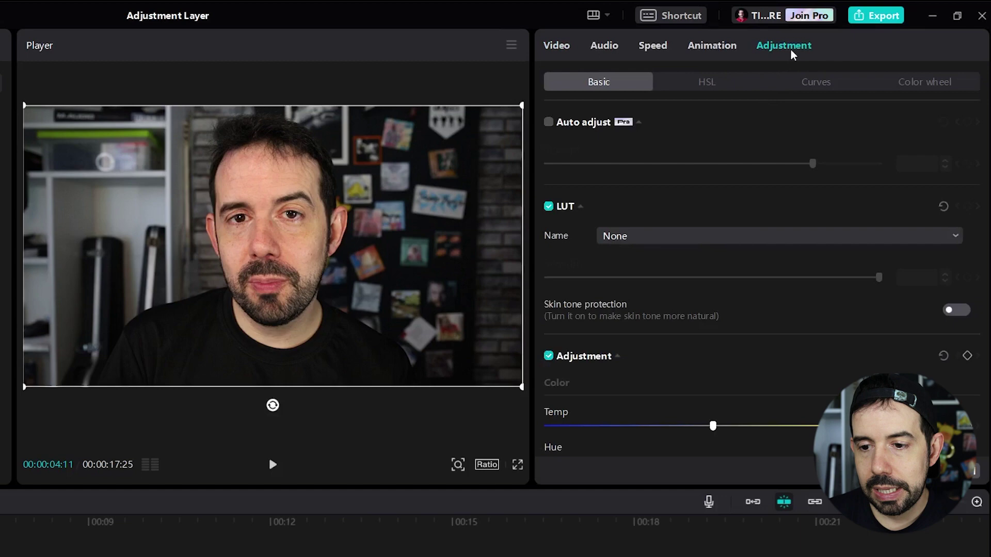
scroll(768, 269, down, 1)
scroll(769, 273, down, 2)
scroll(774, 271, down, 2)
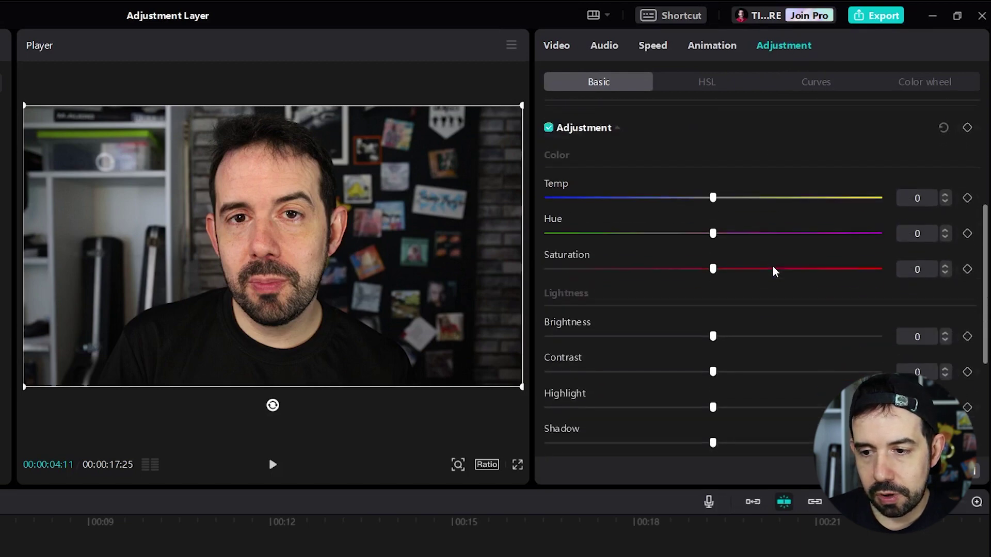
scroll(774, 271, down, 1)
mouse_move(714, 276)
mouse_down()
mouse_move(735, 279)
mouse_move(730, 312)
mouse_up()
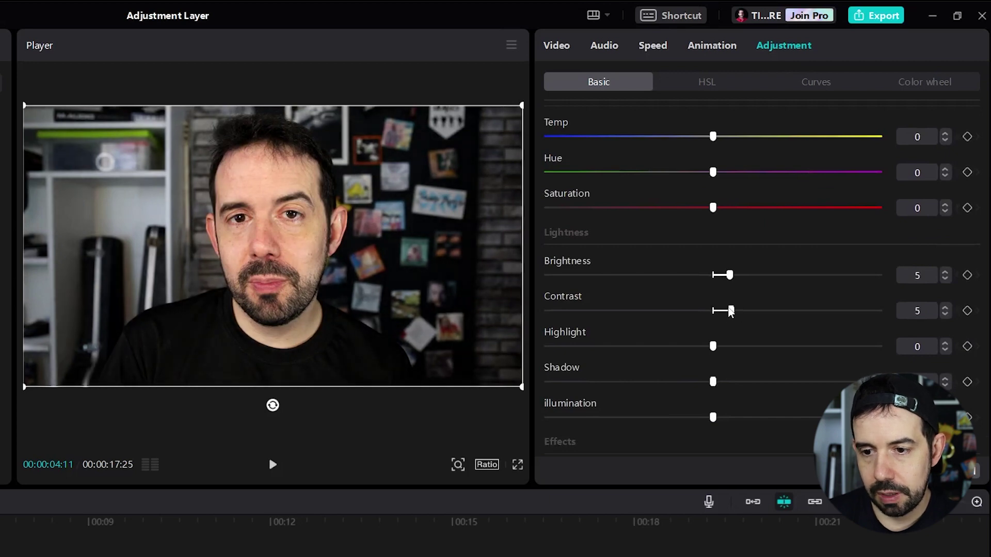
drag(713, 382, 762, 382)
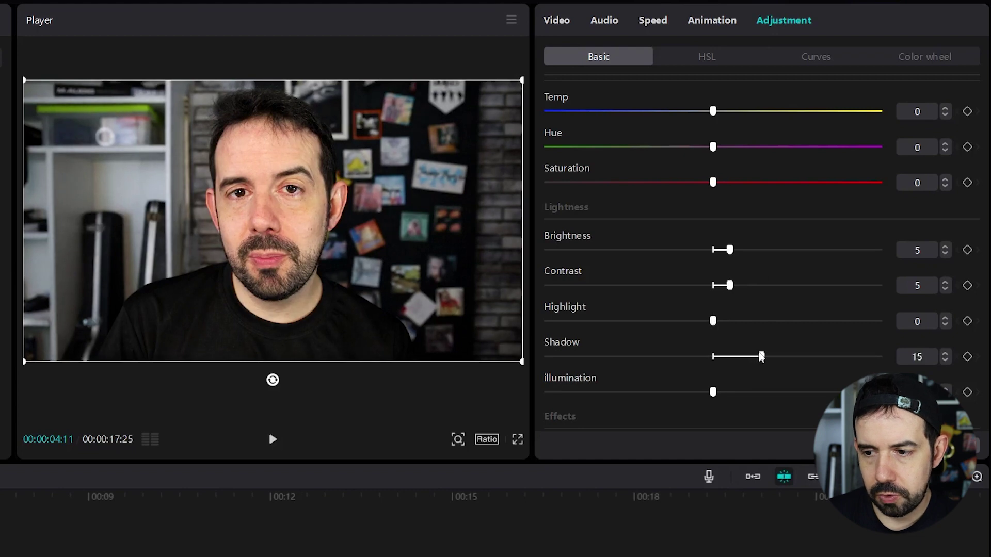
scroll(755, 355, down, 1)
scroll(752, 354, down, 3)
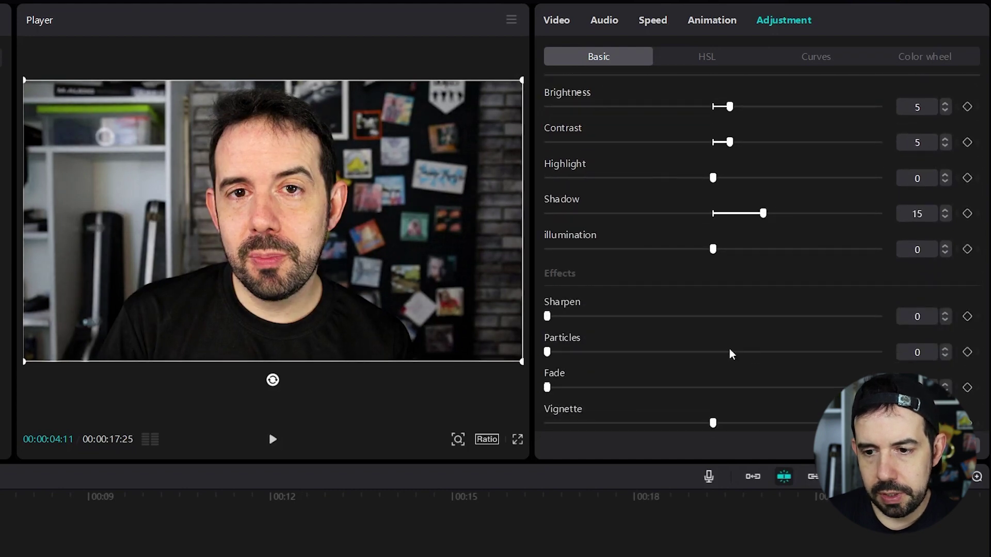
drag(548, 317, 580, 318)
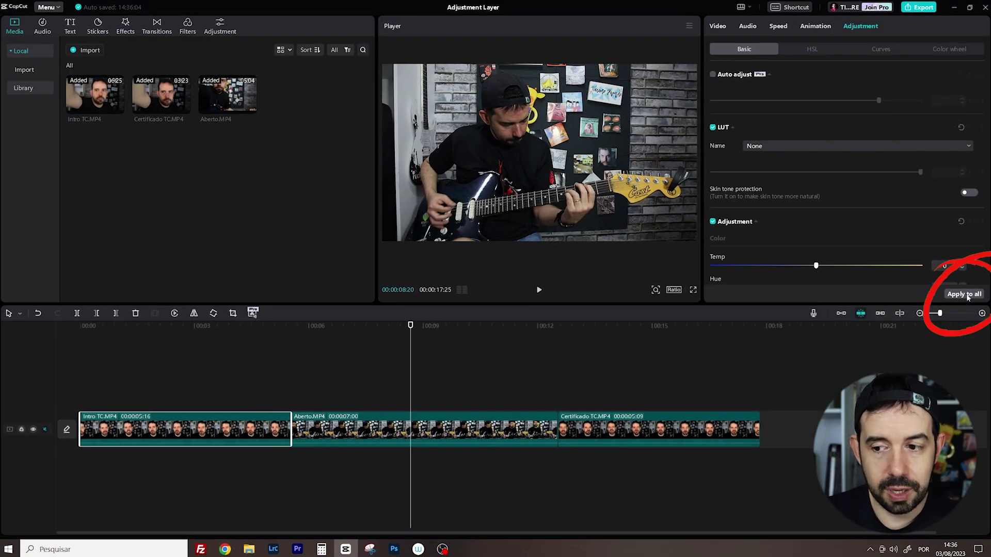
click(349, 425)
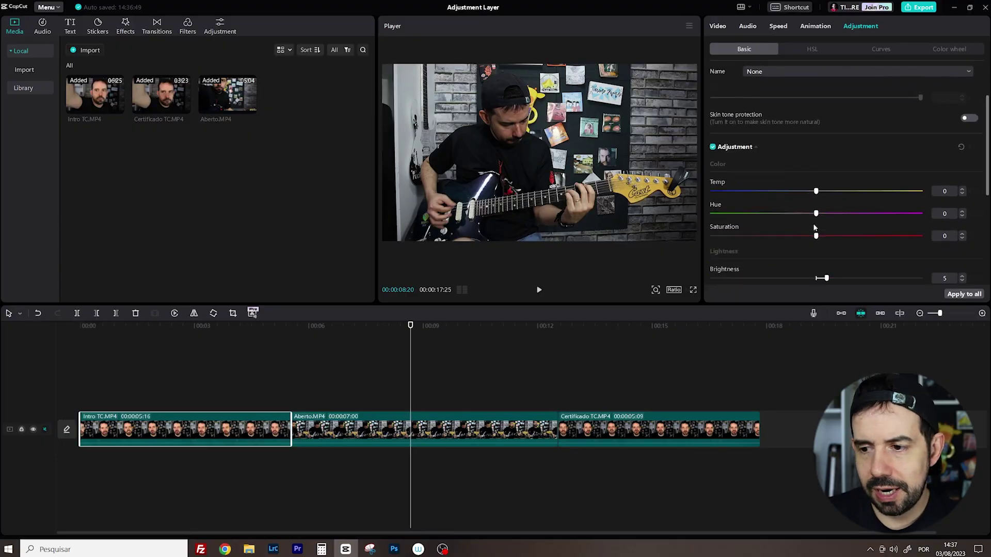
scroll(815, 221, down, 3)
scroll(815, 221, up, 3)
scroll(805, 228, up, 3)
scroll(804, 227, down, 5)
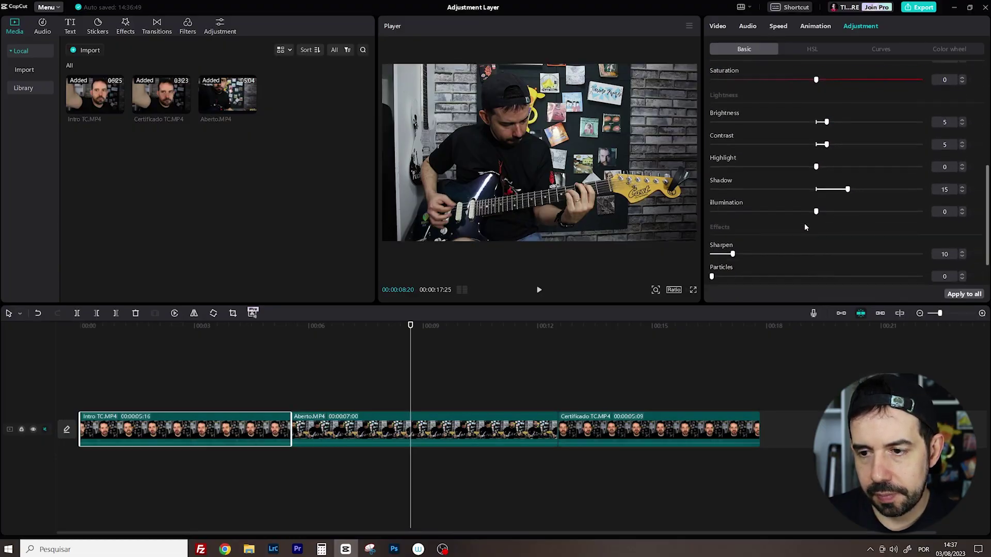
scroll(804, 224, down, 1)
- Reset the Intro clip's Brightness, Contrast, Shadow and Sharpen sliders to zero
double_click(731, 80)
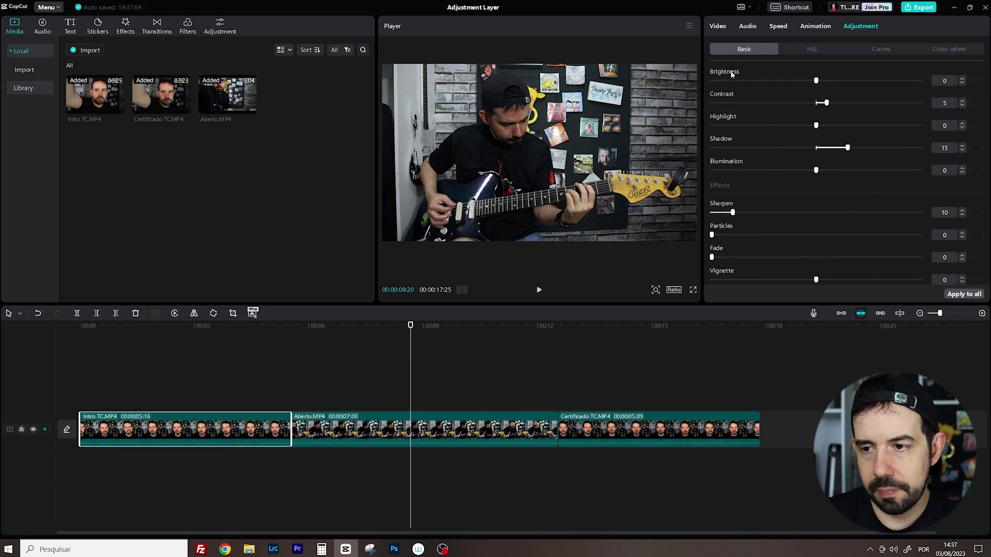
double_click(826, 102)
double_click(847, 147)
double_click(733, 213)
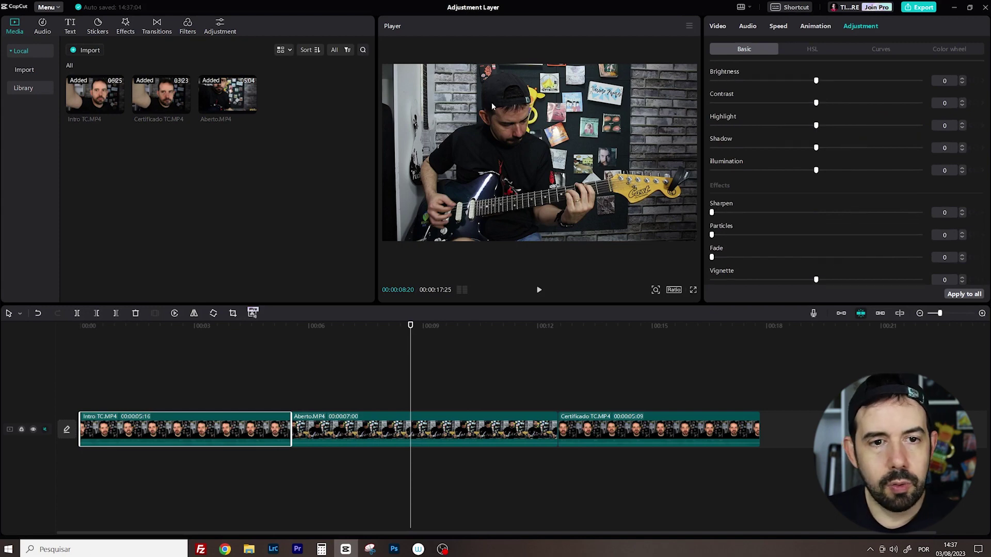
- Place a Custom adjustment layer above Intro TC and stretch it to that clip's end
click(220, 26)
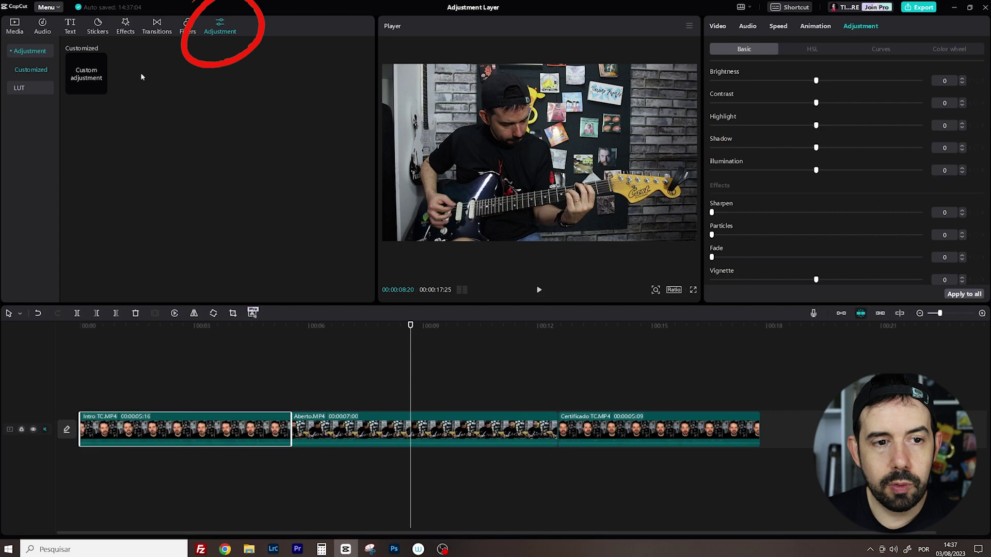
drag(80, 71, 91, 411)
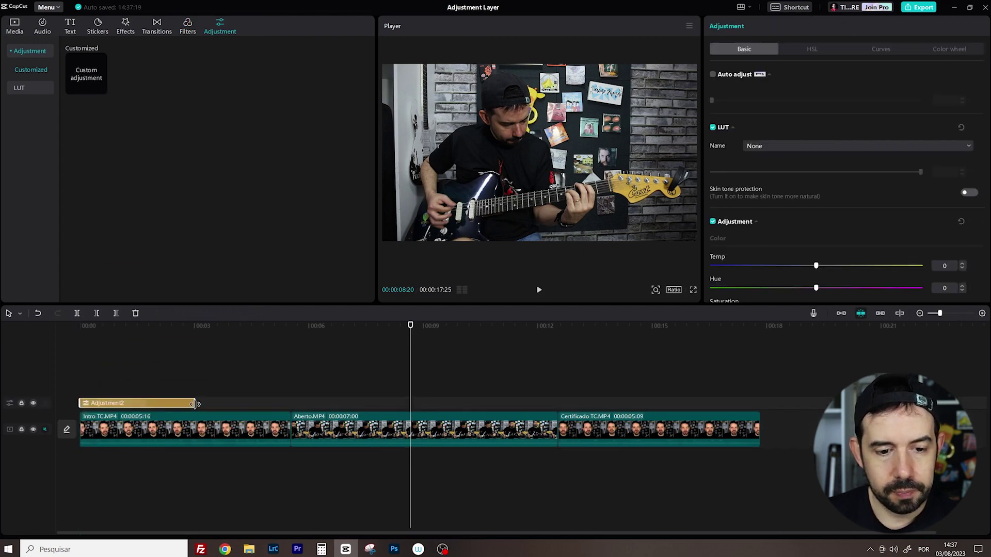
drag(194, 403, 291, 404)
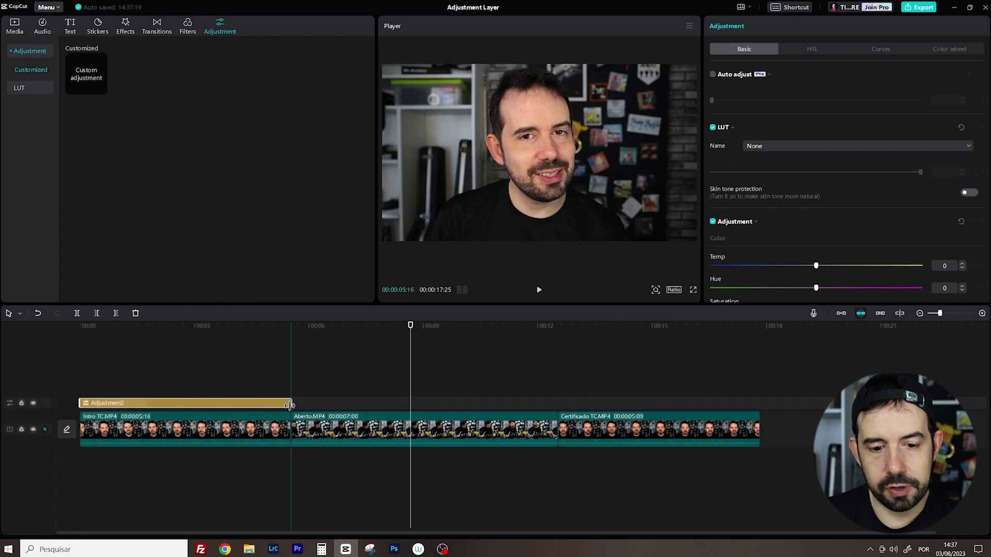
click(220, 328)
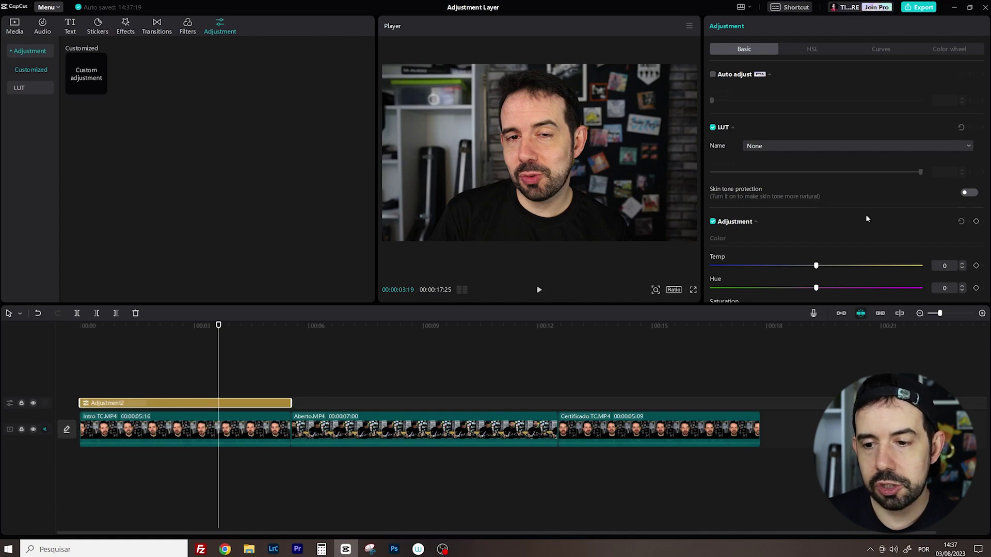
scroll(865, 219, down, 5)
scroll(853, 228, down, 3)
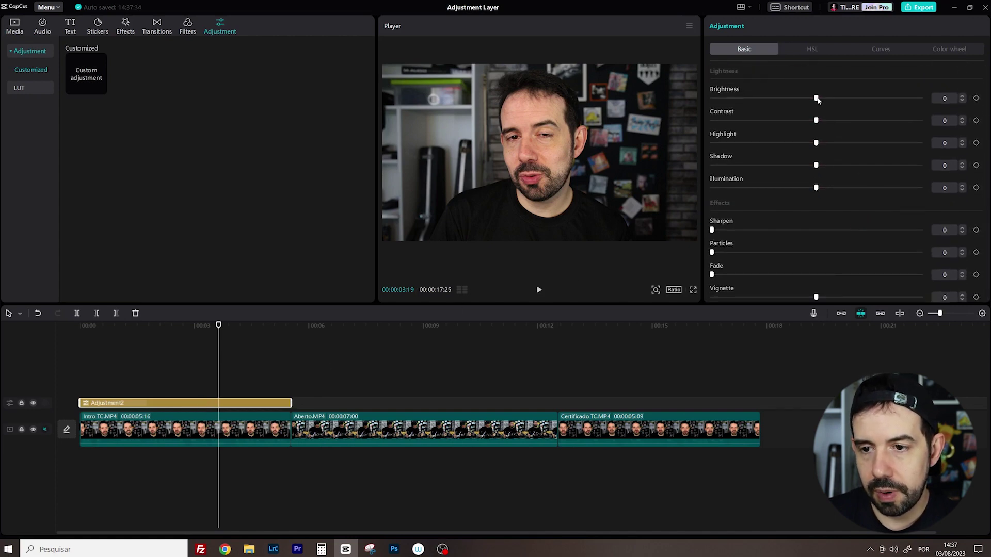
- Grade Adjustment2 with brightness and contrast 5, shadows 15 and sharpen 10
mouse_move(816, 98)
mouse_down()
mouse_move(829, 100)
mouse_move(827, 122)
mouse_up()
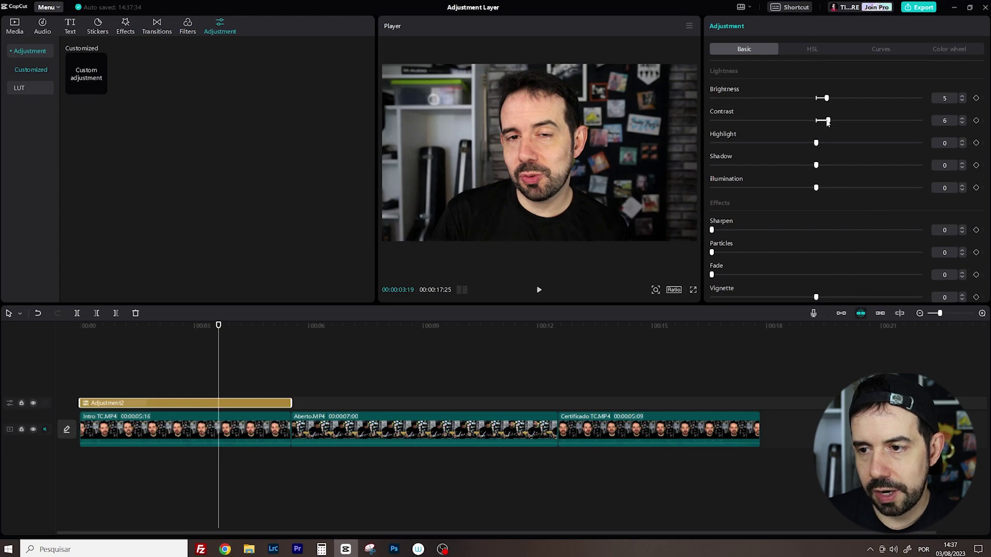
drag(816, 166, 845, 167)
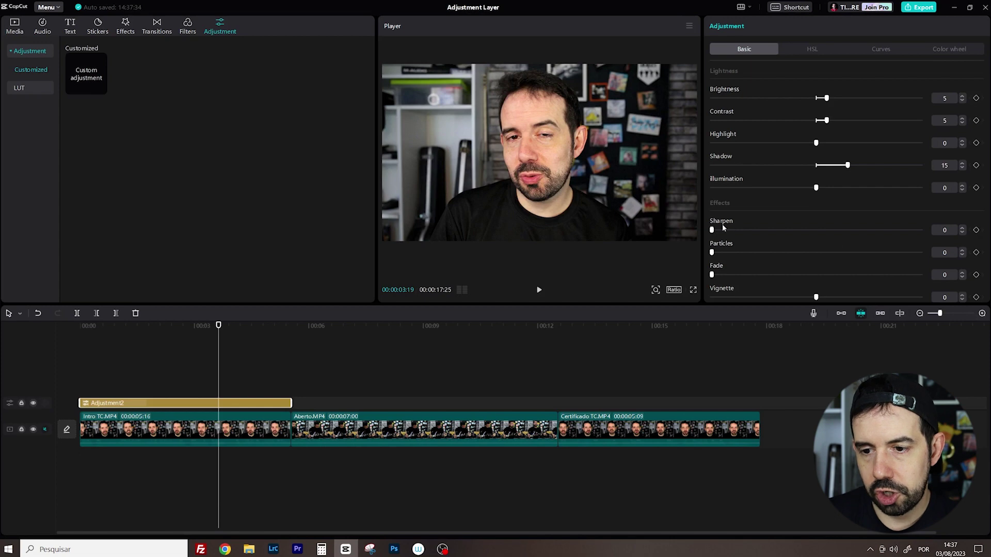
drag(713, 231, 733, 231)
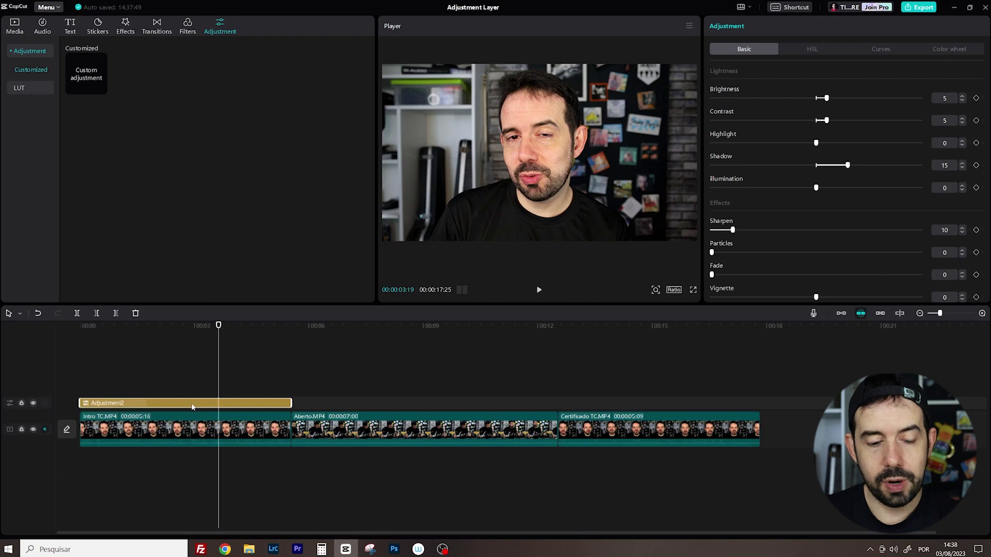
- Paste a copy of Adjustment2 at Certificado's start and trim it to end with that clip
key(Down)
key(Down)
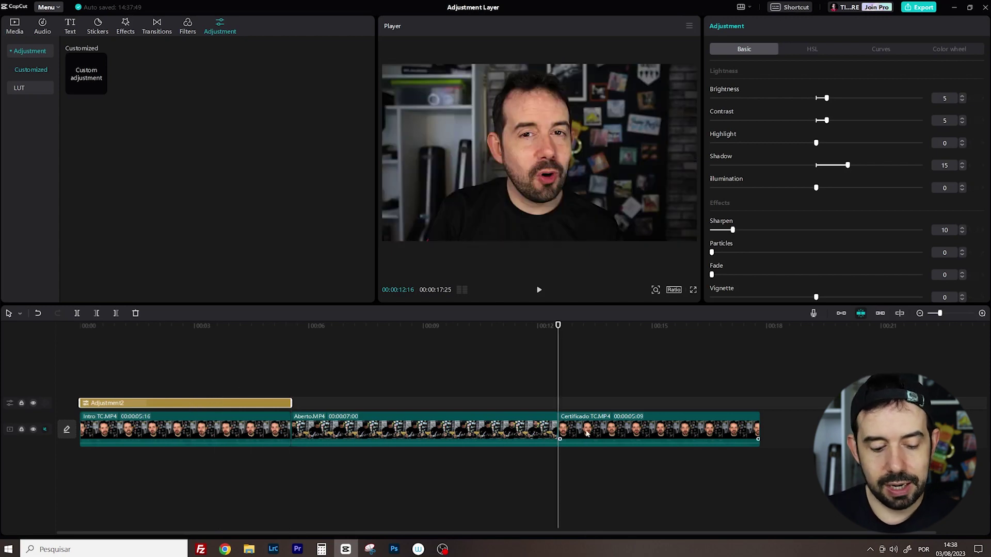
key(ctrl+v)
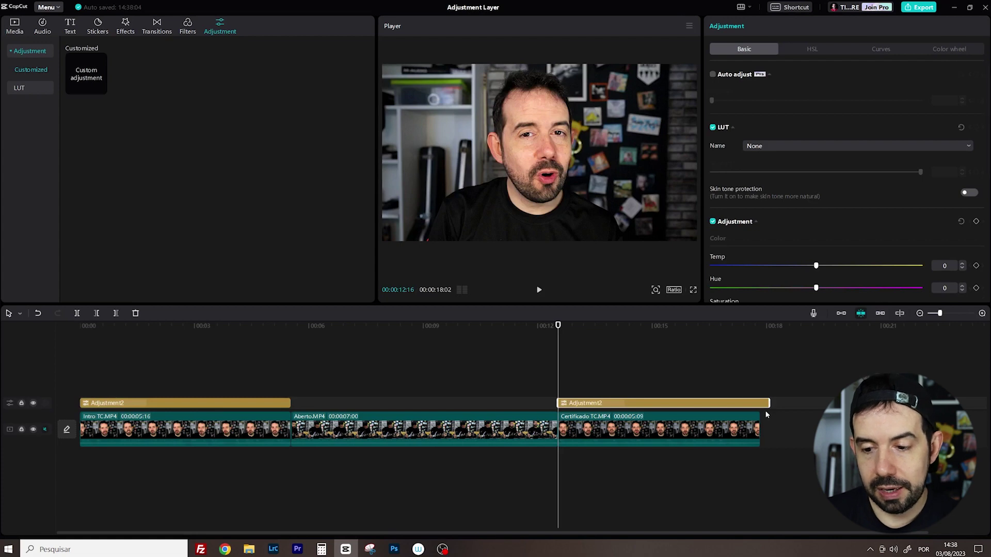
drag(769, 403, 760, 403)
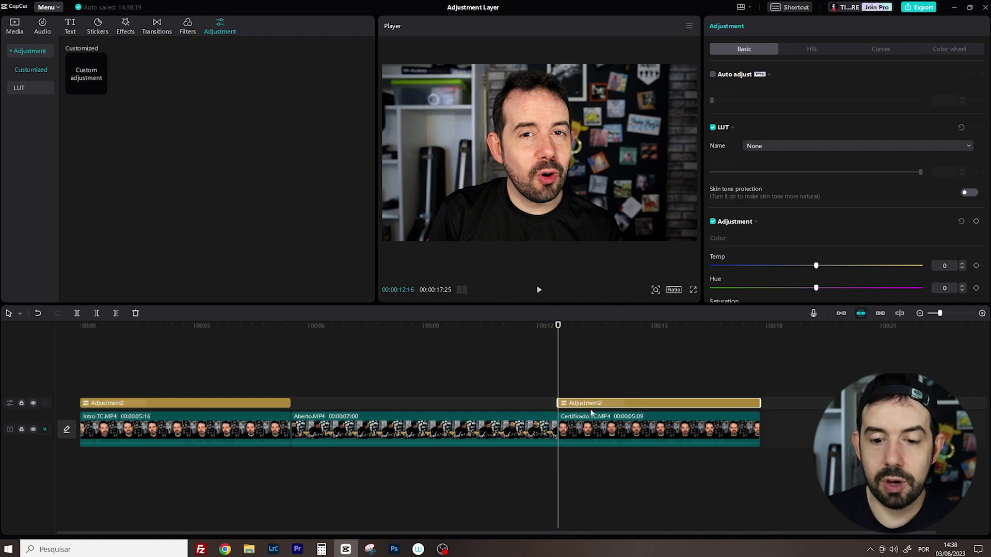
click(408, 435)
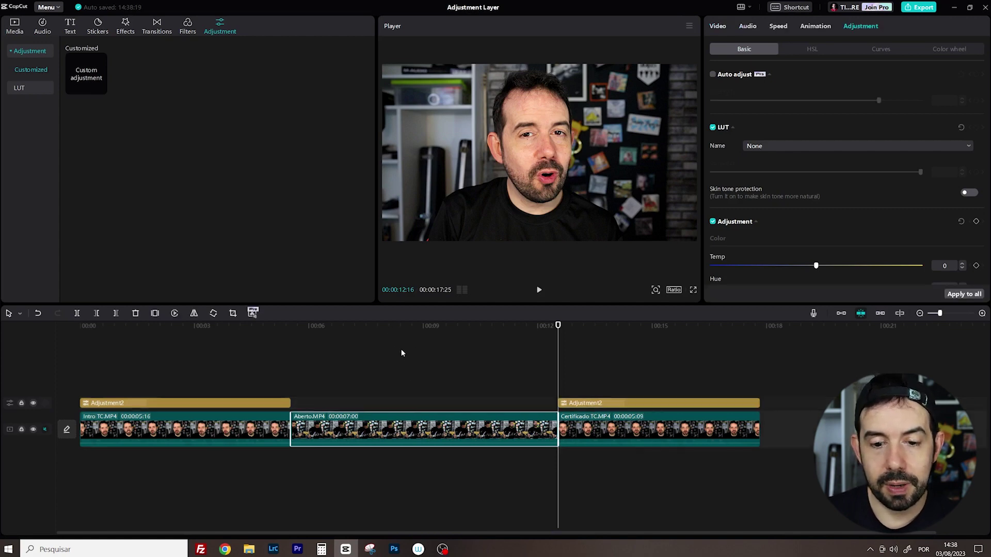